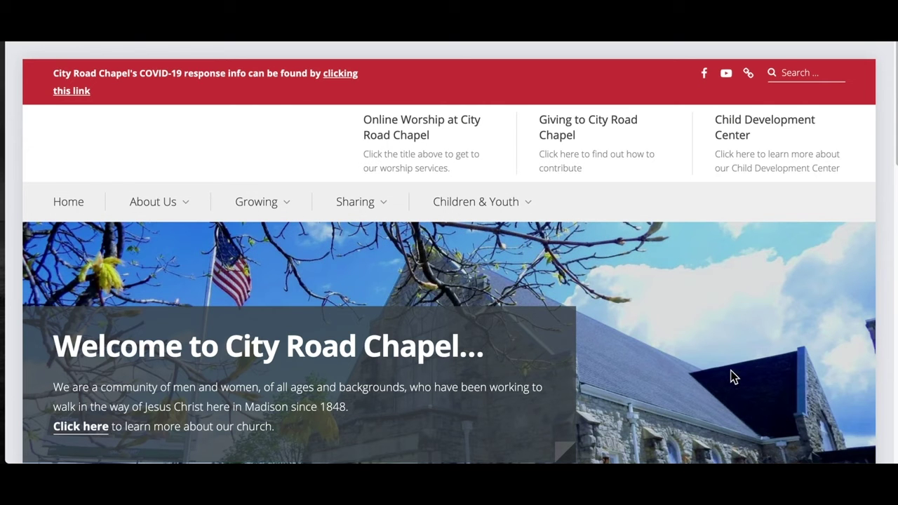
- Open the Giving to City Road Chapel page and review the General, Help and Memorial Fund options
left_click(570, 127)
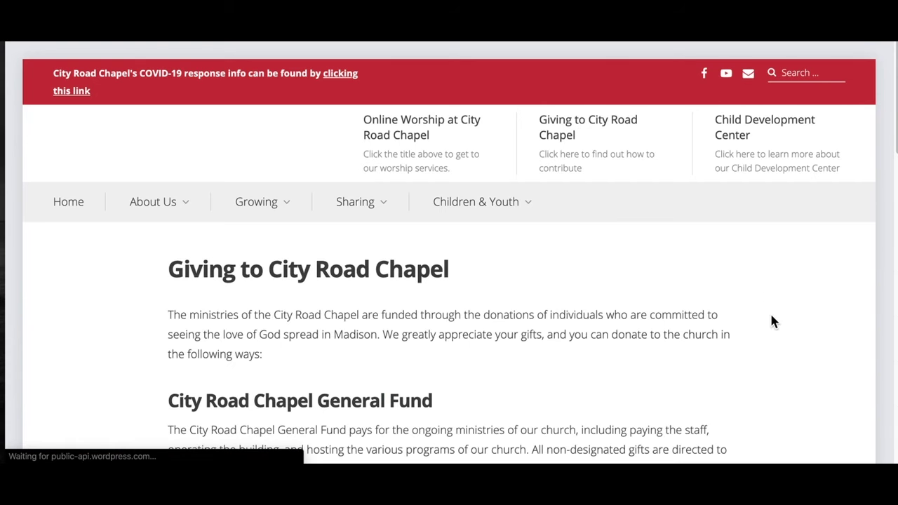
scroll(667, 307, "down", 3)
scroll(667, 307, "down", 1)
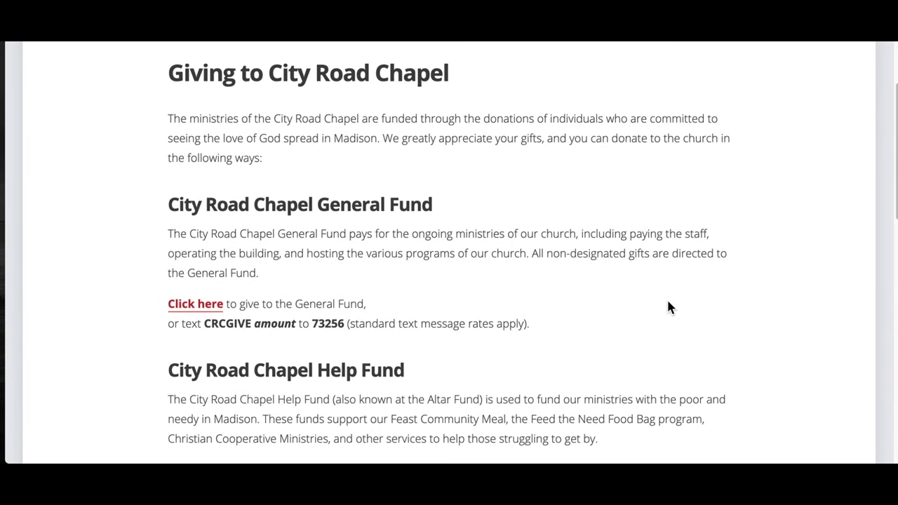
scroll(667, 307, "down", 1)
scroll(668, 303, "down", 1)
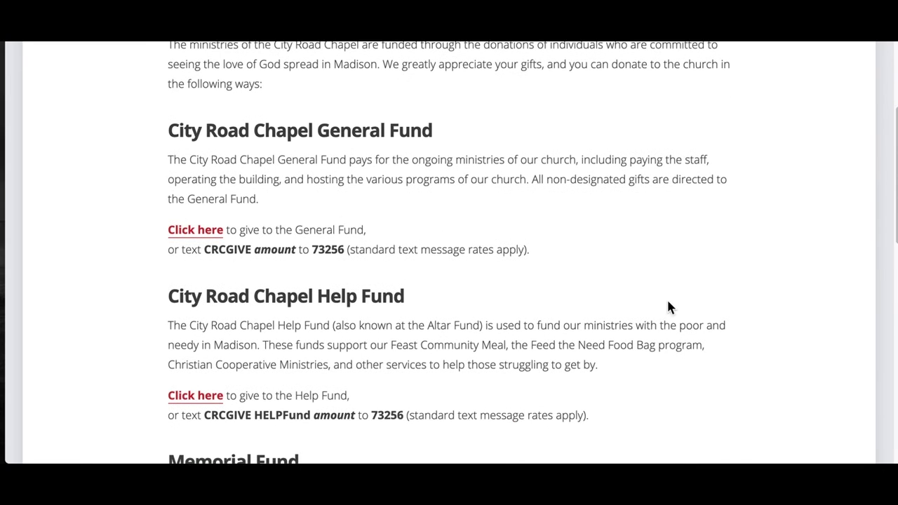
scroll(668, 307, "down", 1)
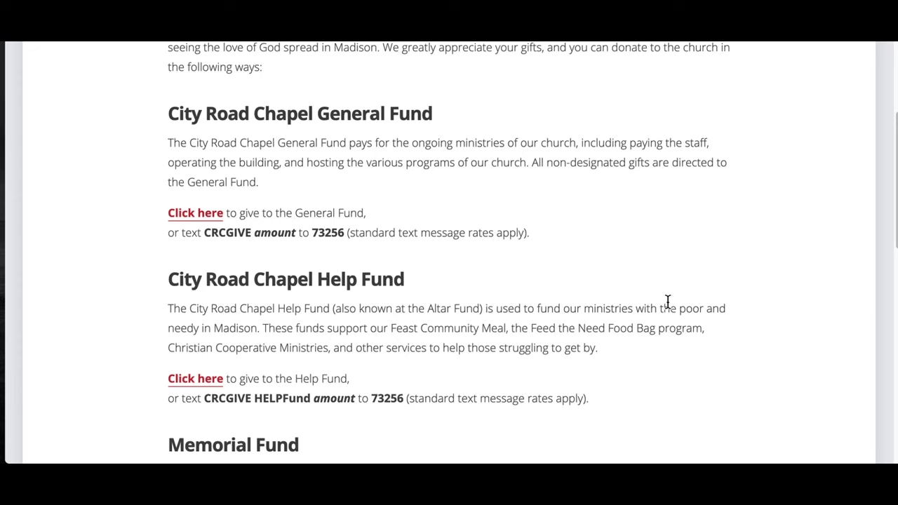
scroll(668, 302, "down", 2)
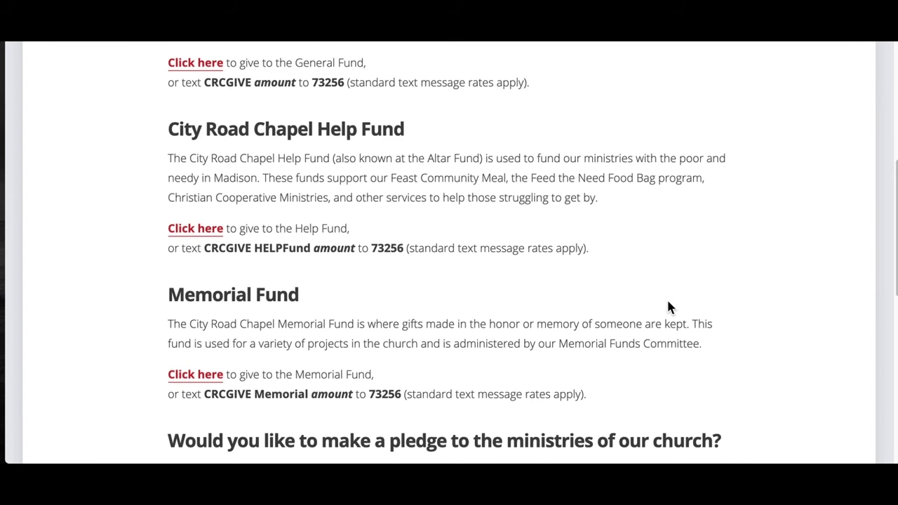
scroll(668, 307, "up", 6)
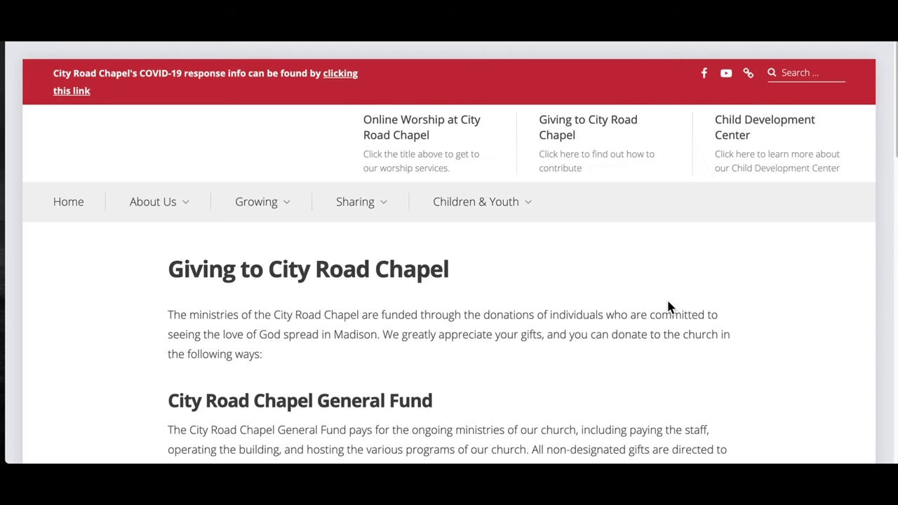
- Open the online giving form for the City Road Chapel General Fund
scroll(668, 306, "down", 1)
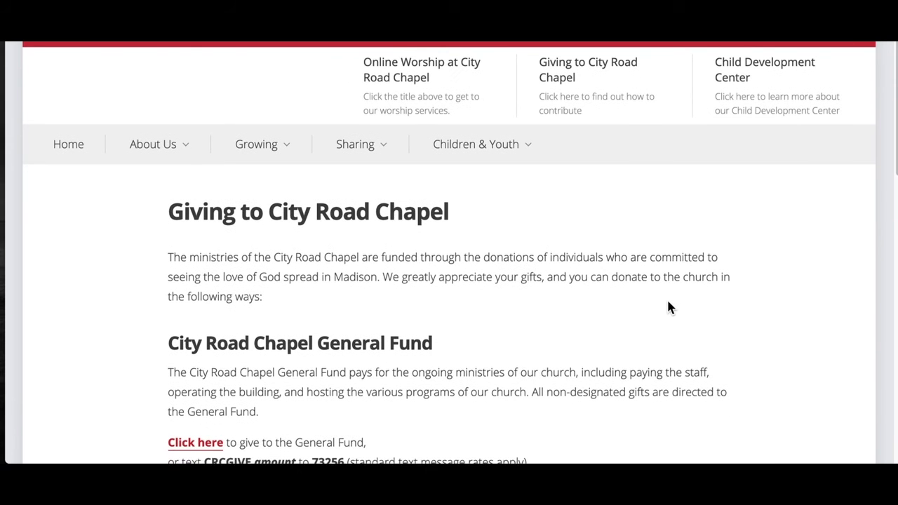
scroll(668, 307, "down", 1)
scroll(667, 306, "down", 1)
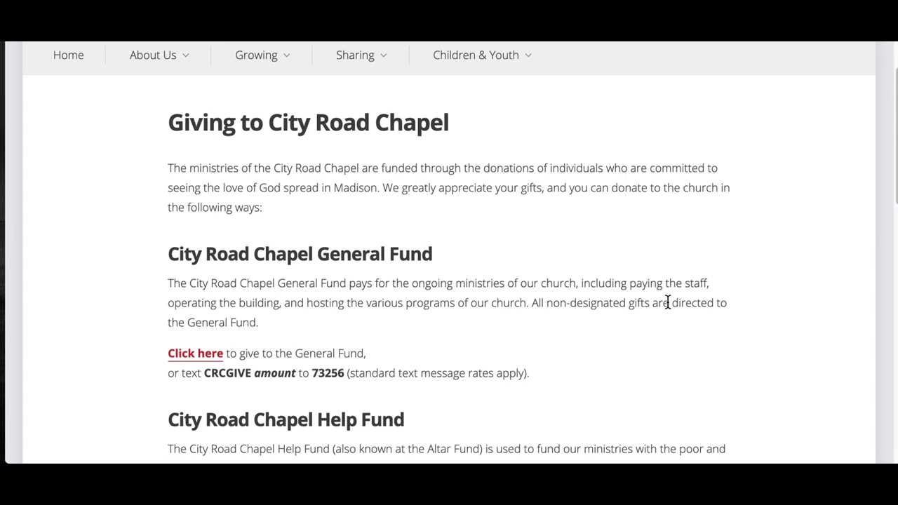
scroll(432, 298, "down", 2)
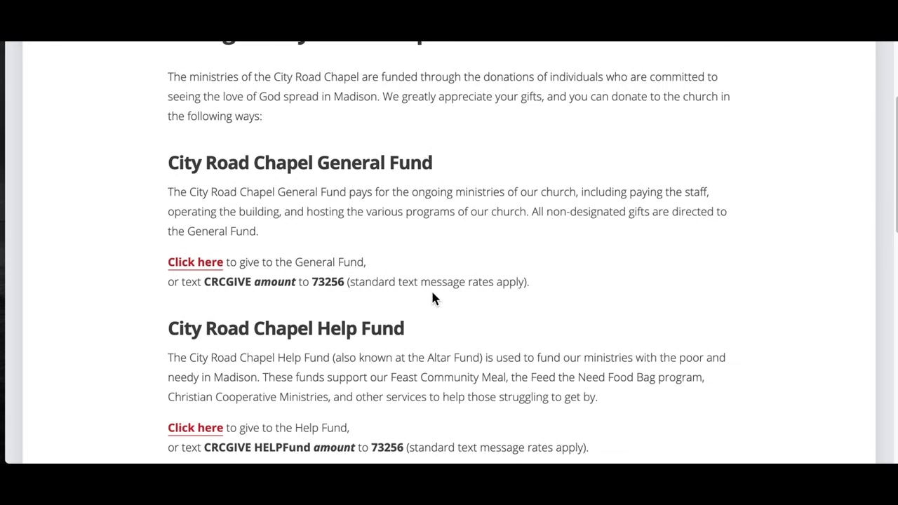
left_click(202, 269)
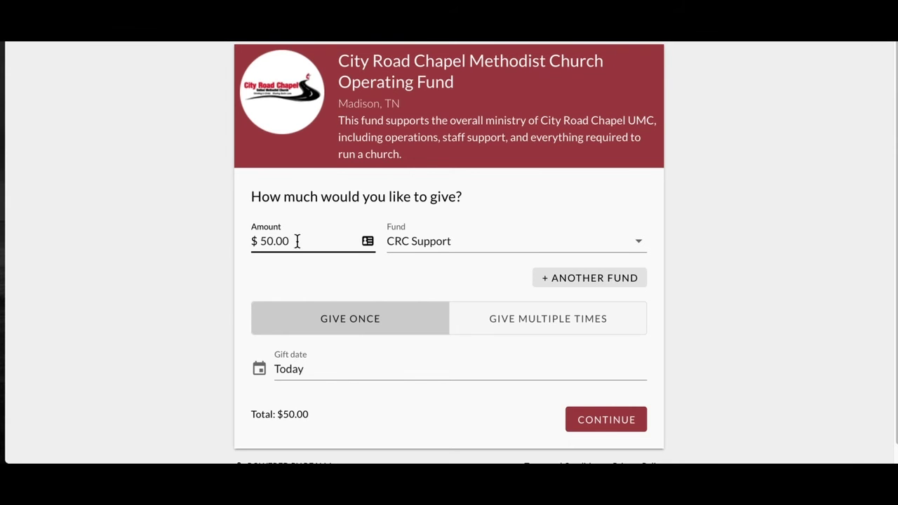
- Set the gift amount to $1.00 and dismiss the notice about the earlier gift
left_click_drag(297, 241, 200, 247)
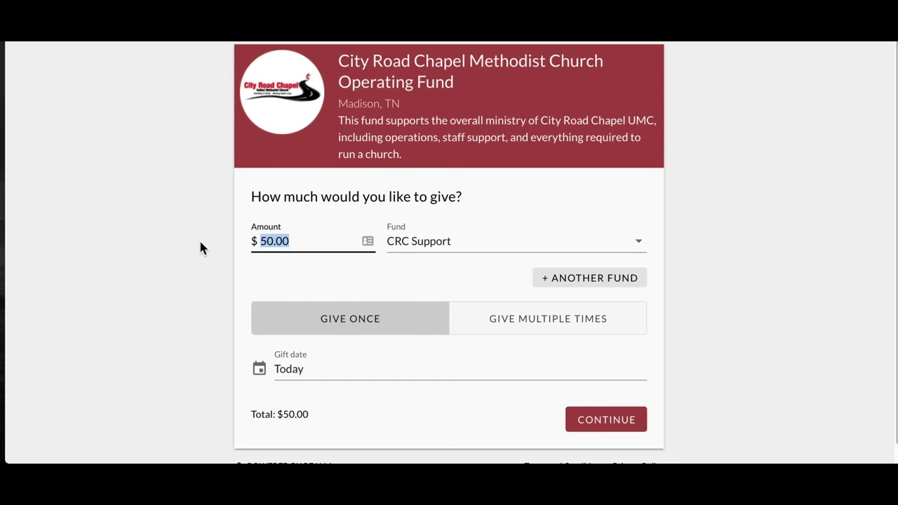
type("1")
key("BackSpace")
type("100")
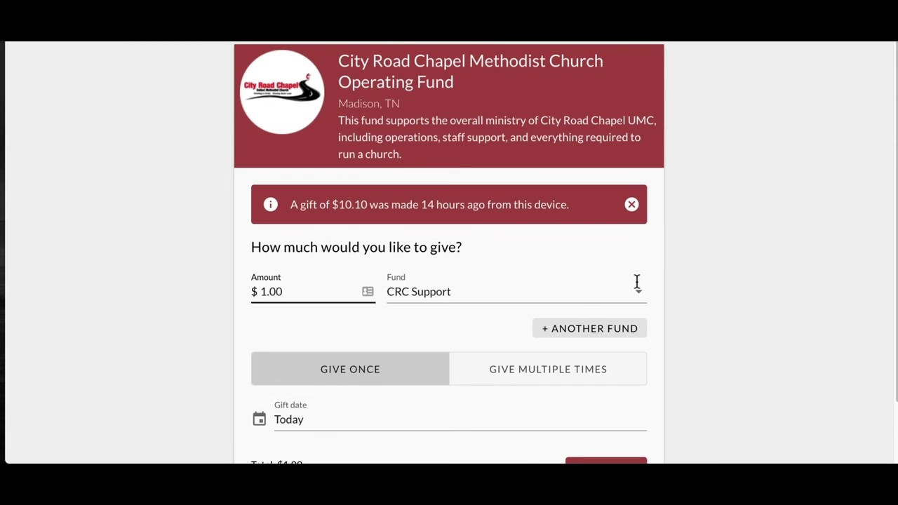
left_click(631, 205)
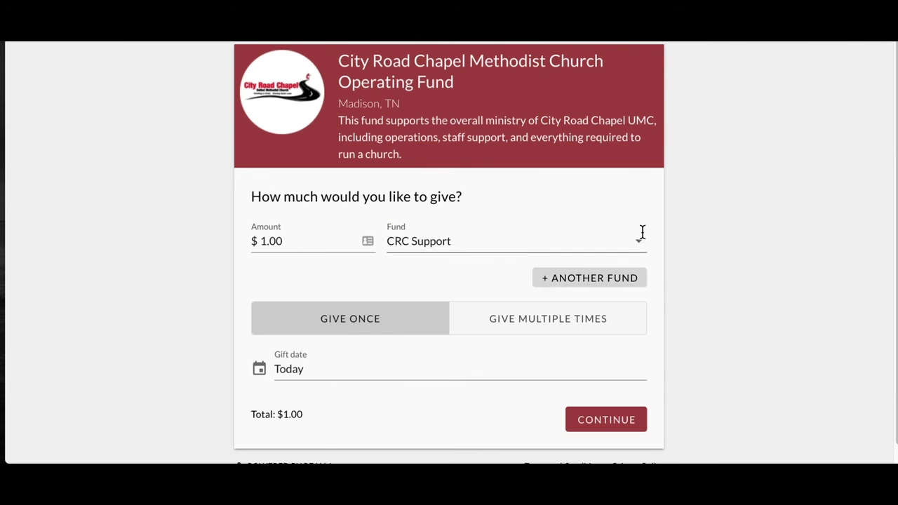
- Switch the gift's fund to 2020Pledges and back to CRC Support
left_click(639, 242)
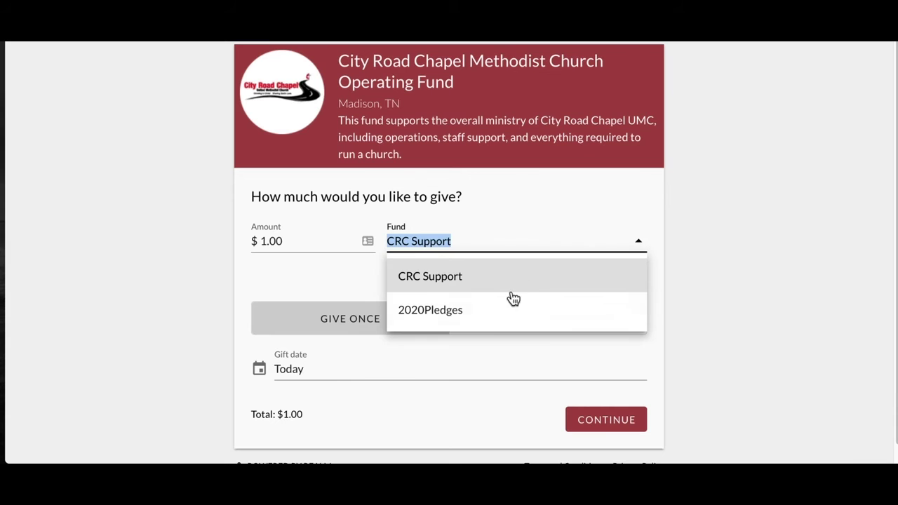
left_click(485, 320)
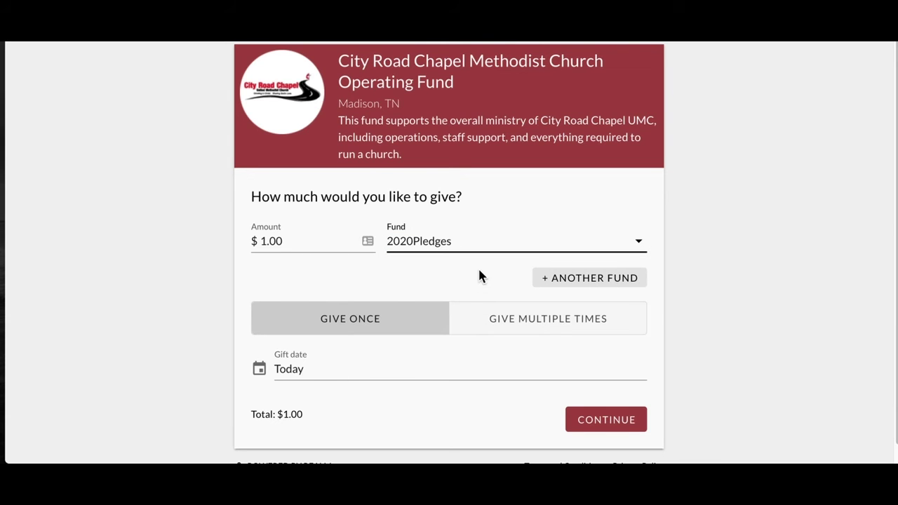
left_click(637, 242)
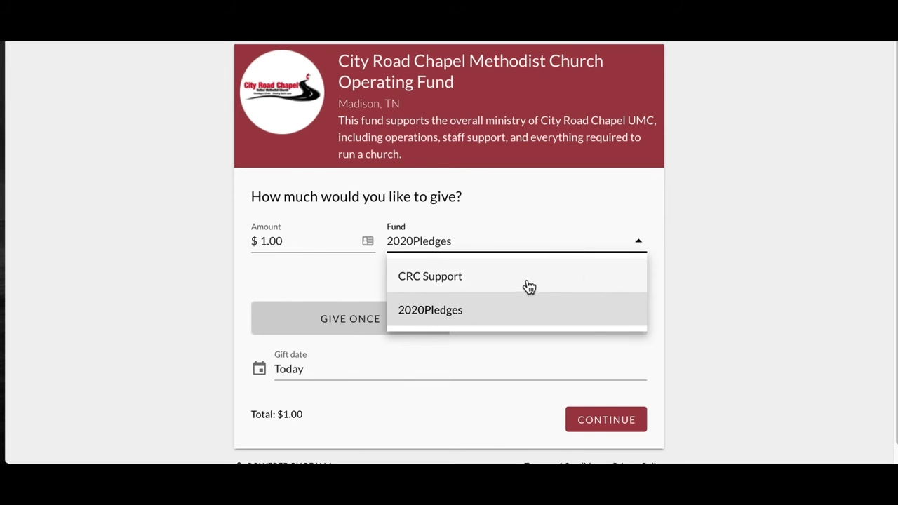
left_click(526, 285)
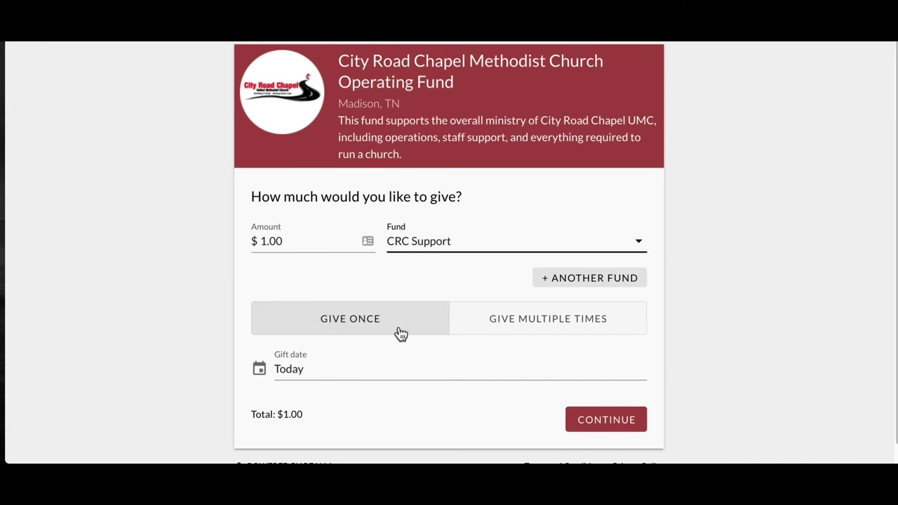
- Make the gift recurring every month with an end date of 12/31/2020
left_click(559, 329)
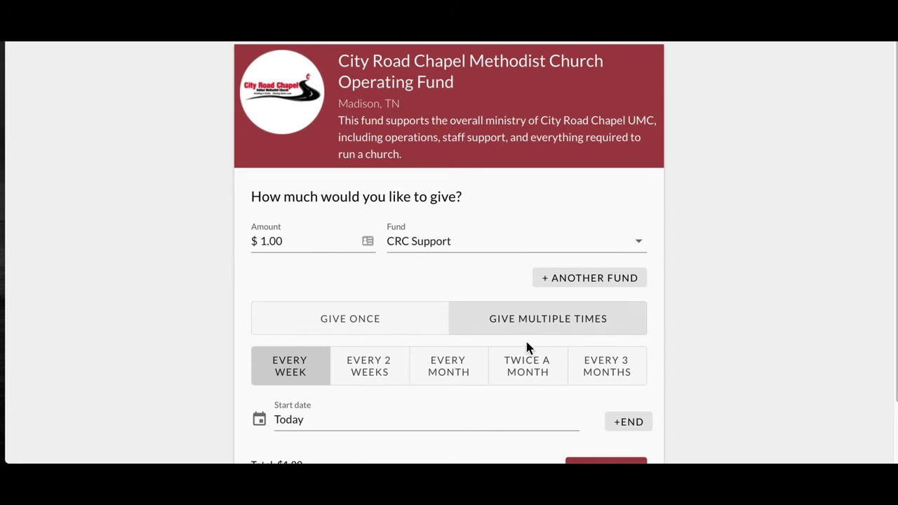
left_click(463, 369)
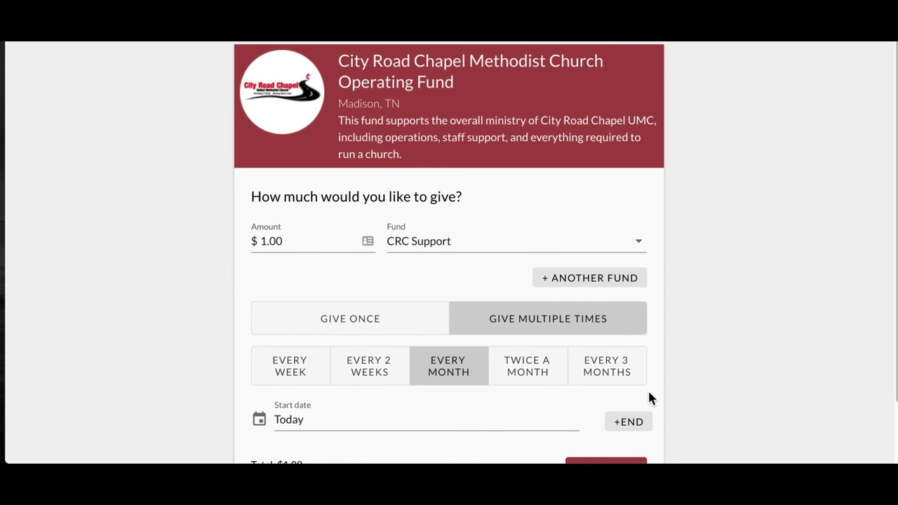
scroll(648, 392, "down", 1)
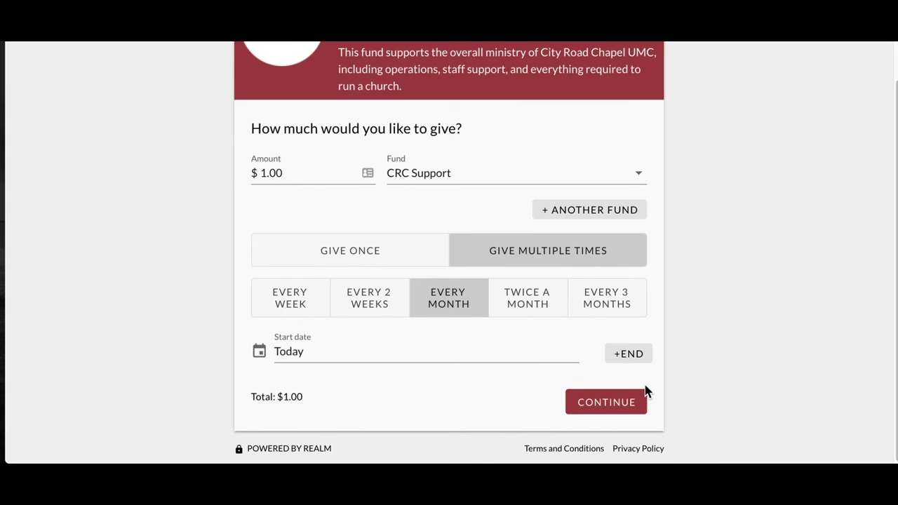
left_click(641, 359)
scroll(472, 374, "down", 1)
left_click(449, 375)
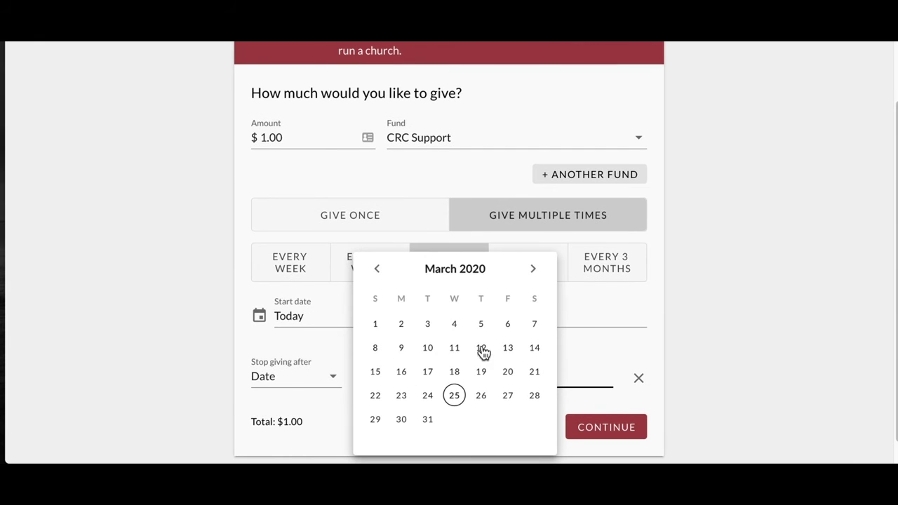
left_click(536, 274)
left_click(537, 276)
left_click(537, 275)
left_click(537, 275)
left_click(537, 275)
left_click(537, 275)
left_click(538, 275)
left_click(537, 276)
left_click(538, 274)
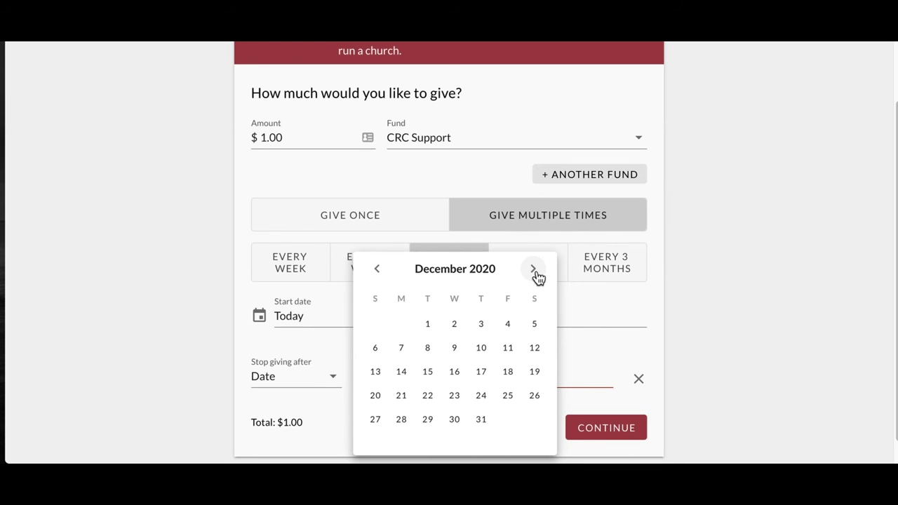
left_click(484, 420)
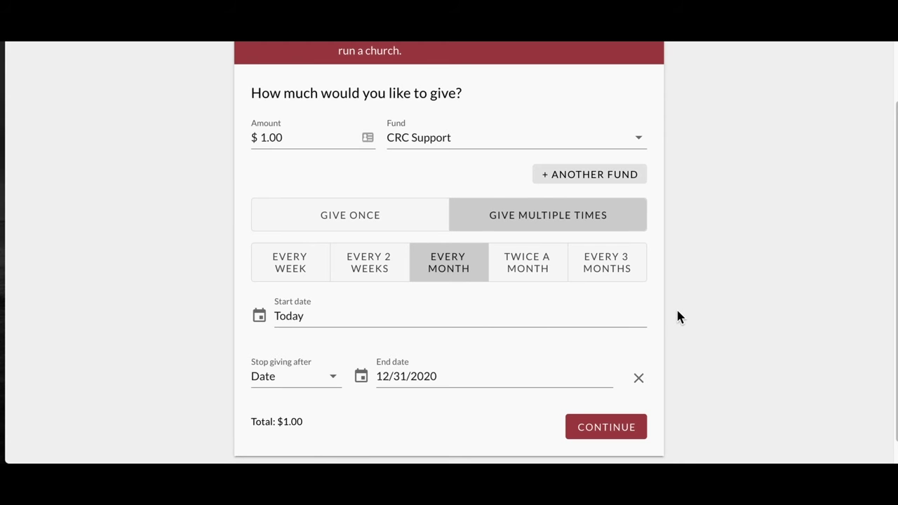
scroll(482, 325, "down", 1)
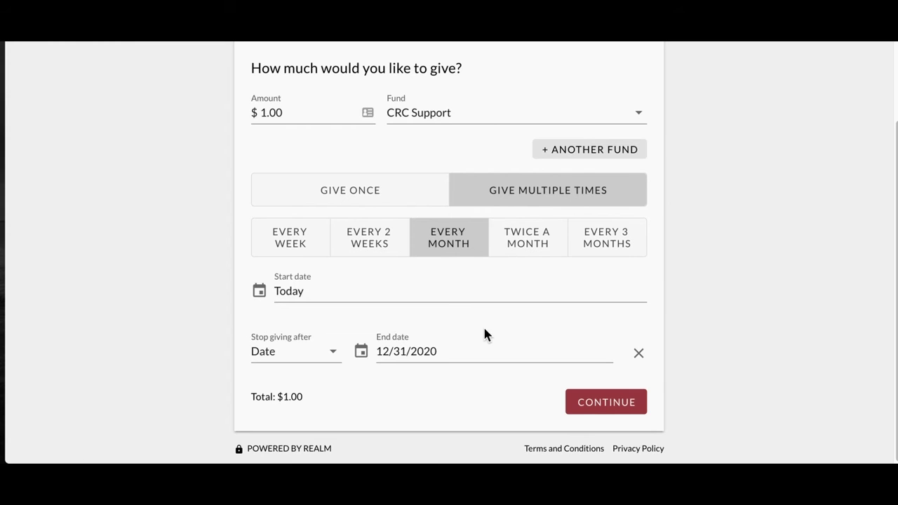
- Switch the gift back to a one-time donation, check the gift date calendar and try to continue
left_click(375, 201)
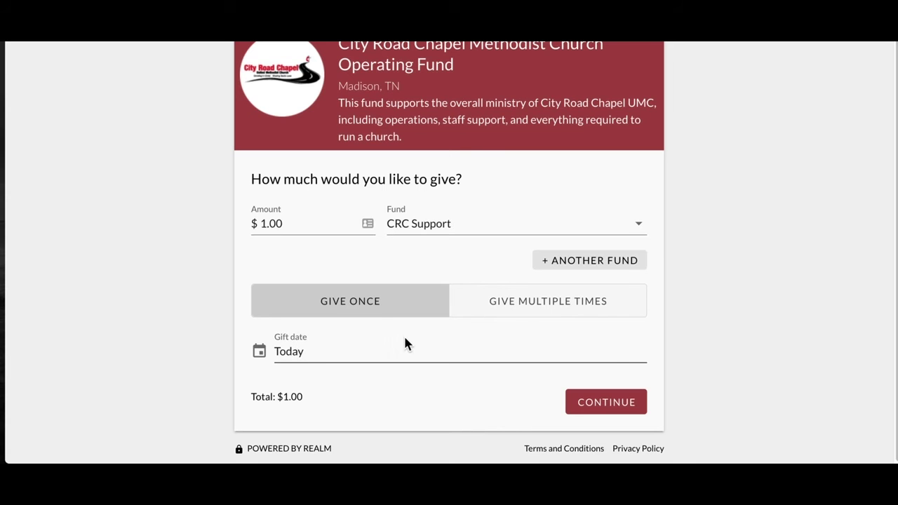
left_click(326, 353)
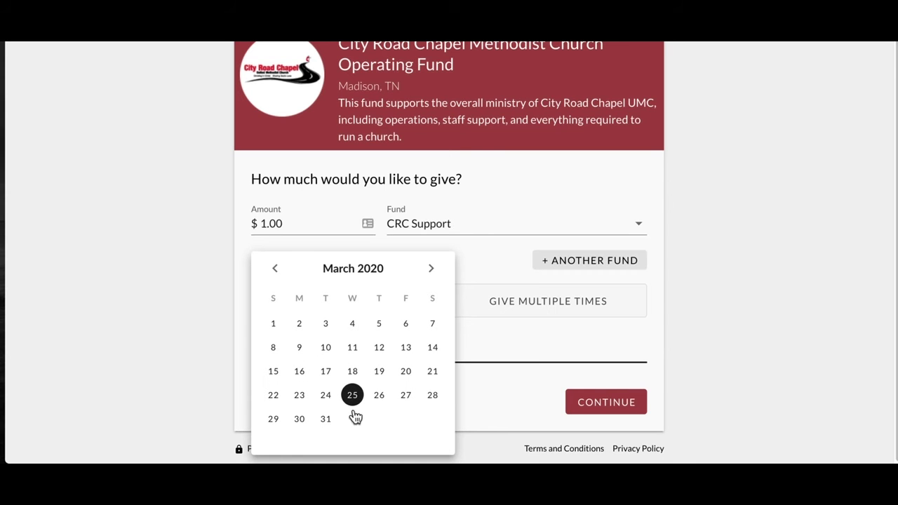
left_click(474, 341)
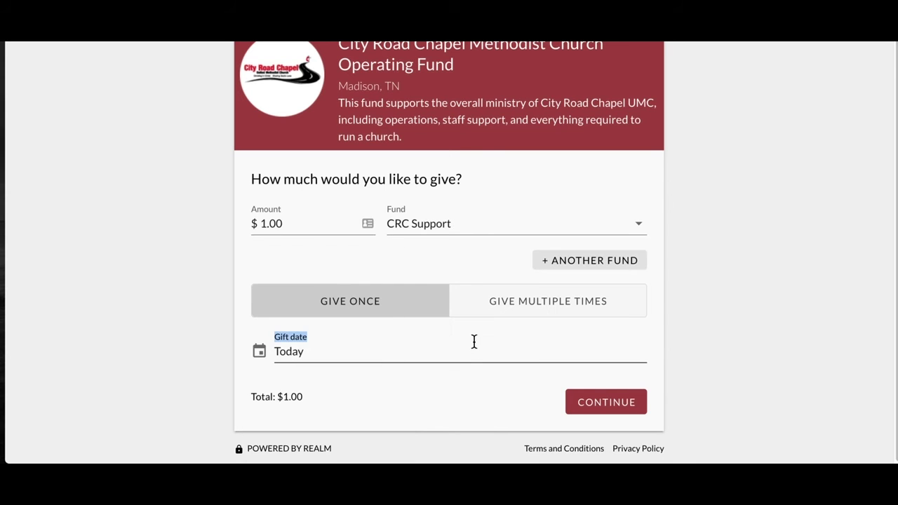
left_click(612, 410)
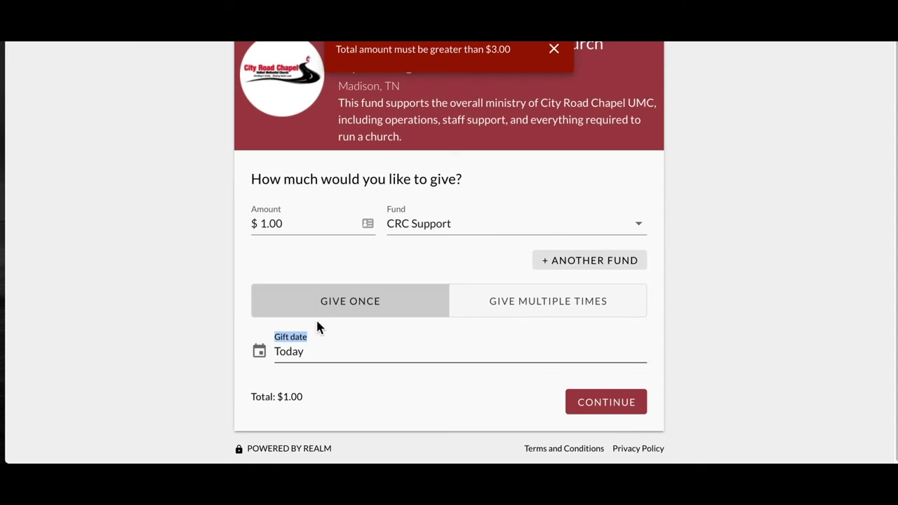
- Set the gift amount to $3.00 and continue to the payment details
scroll(515, 347, "up", 1)
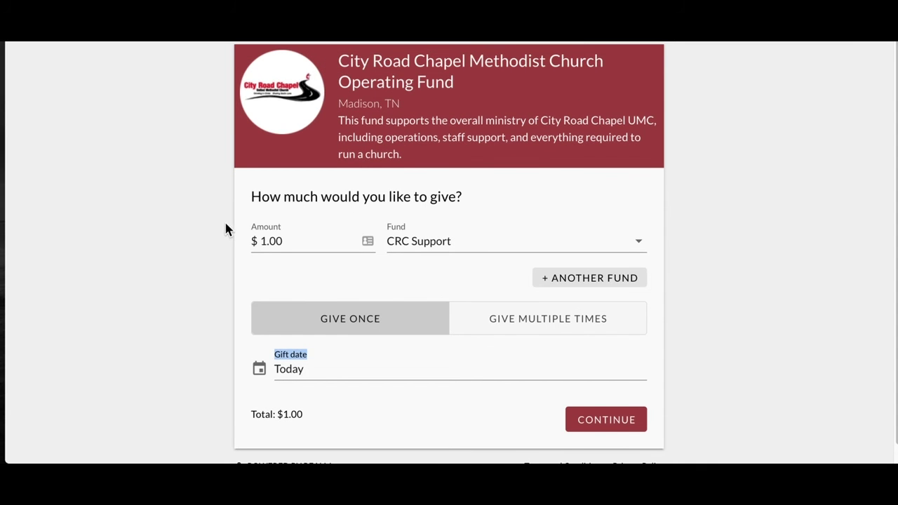
left_click(266, 239)
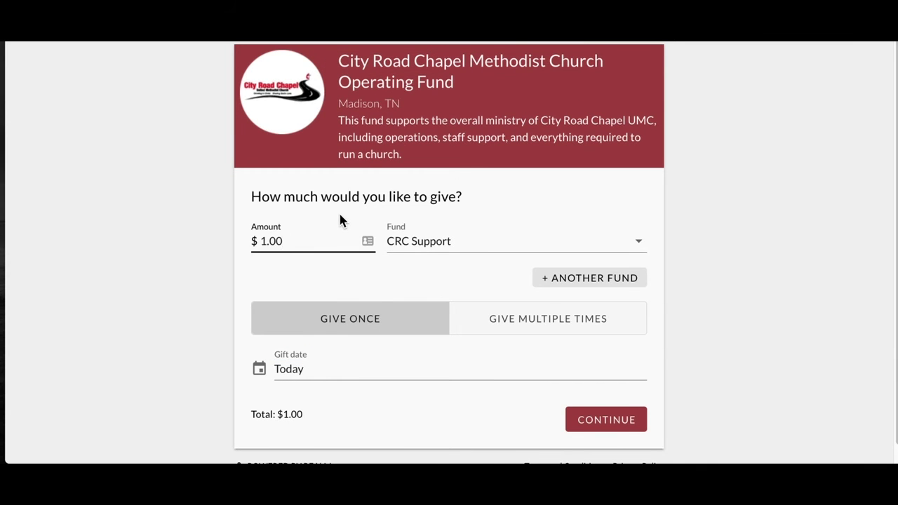
key("Left")
key("Left")
key("Left")
key("Left")
key("Right")
key("BackSpace")
type("3")
left_click(615, 428)
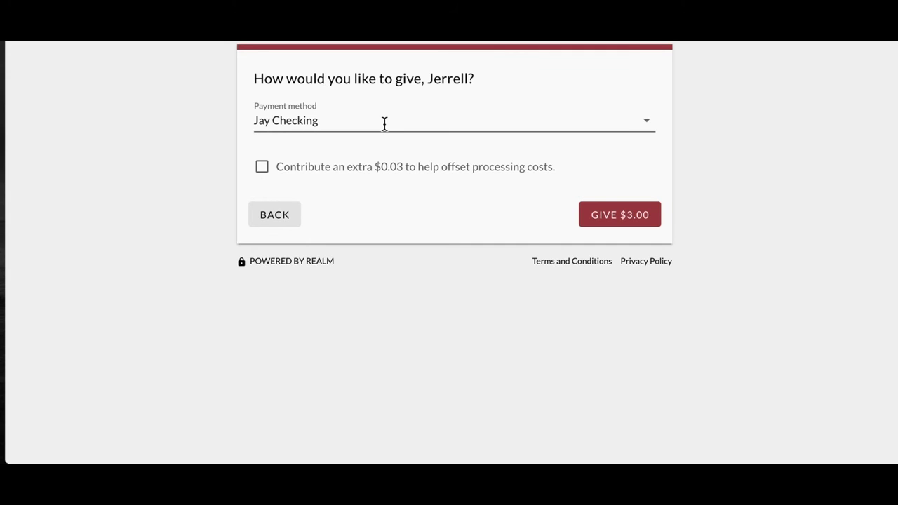
- Choose to enter a different payment method for the gift, using a credit or debit card
left_click(336, 121)
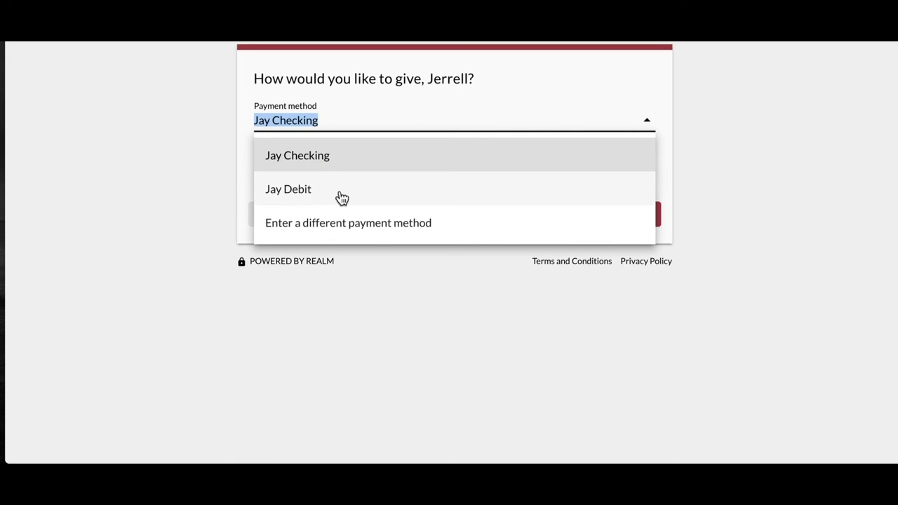
left_click(350, 224)
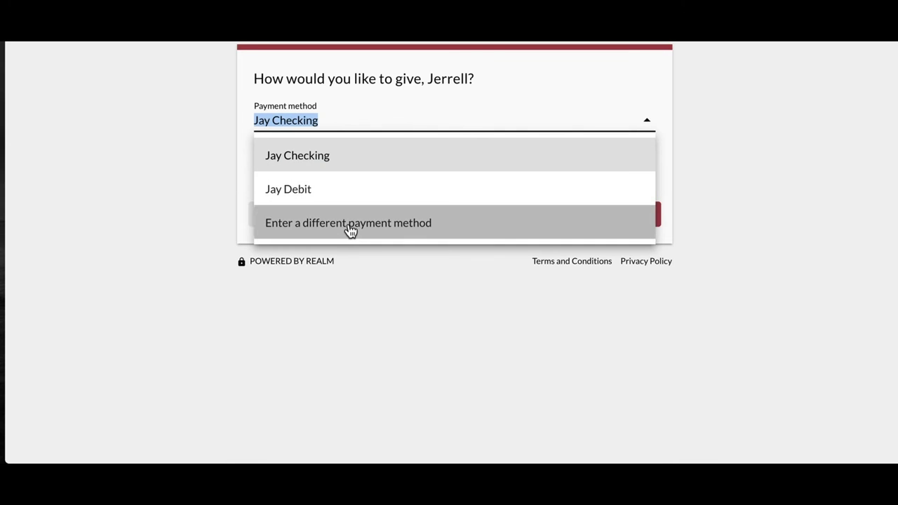
scroll(576, 250, "down", 1)
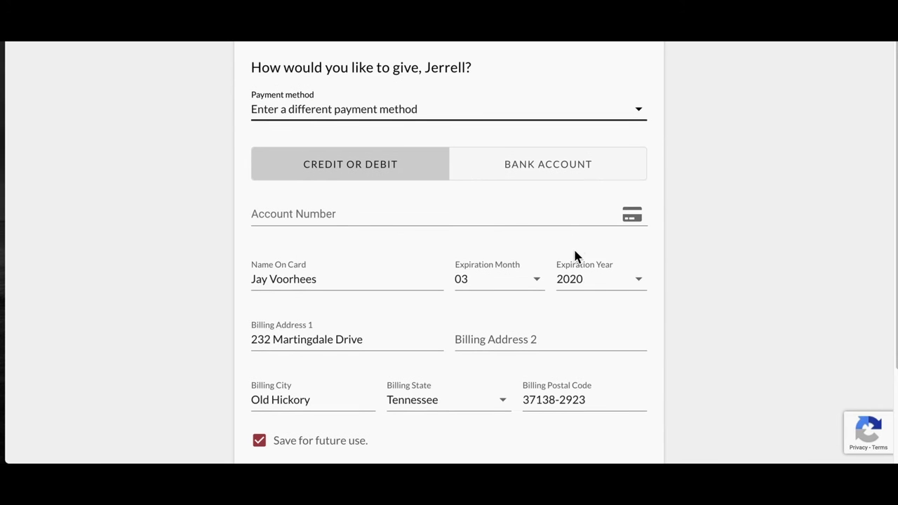
left_click(421, 161)
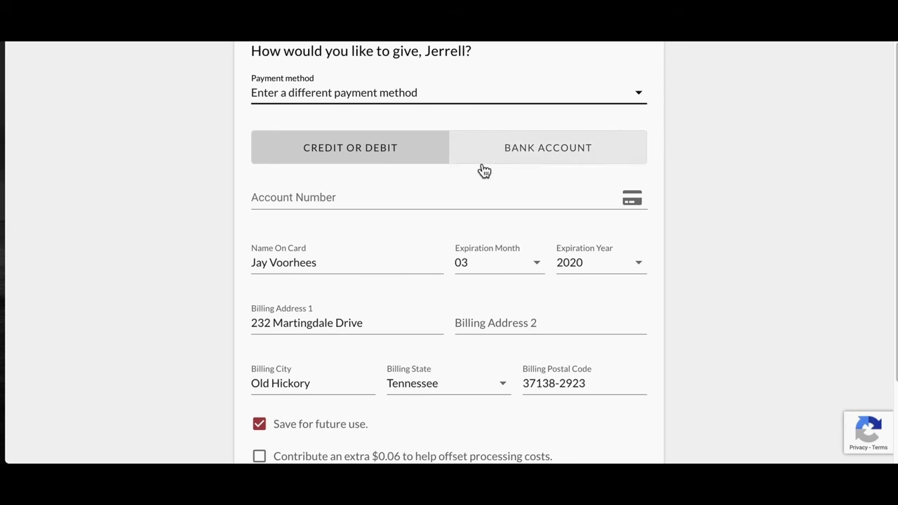
- Switch the gift's payment method to the saved checking account
scroll(533, 215, "up", 1)
left_click(539, 127)
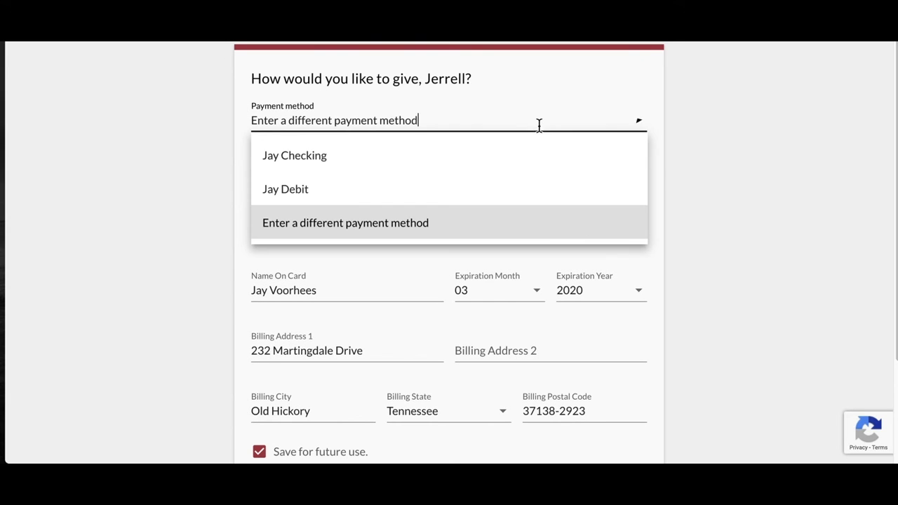
left_click(463, 168)
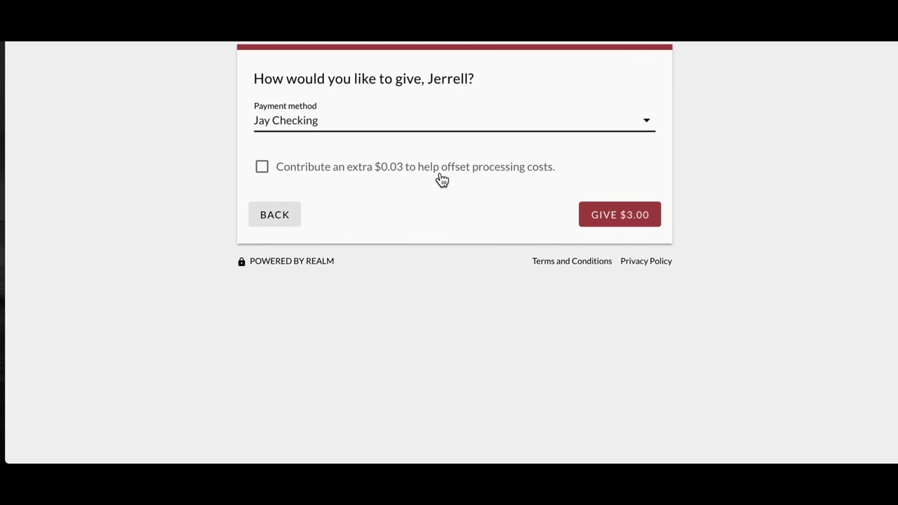
- Contribute the extra $0.03 to offset processing costs, then submit the $3.03 gift and confirm it
left_click(271, 174)
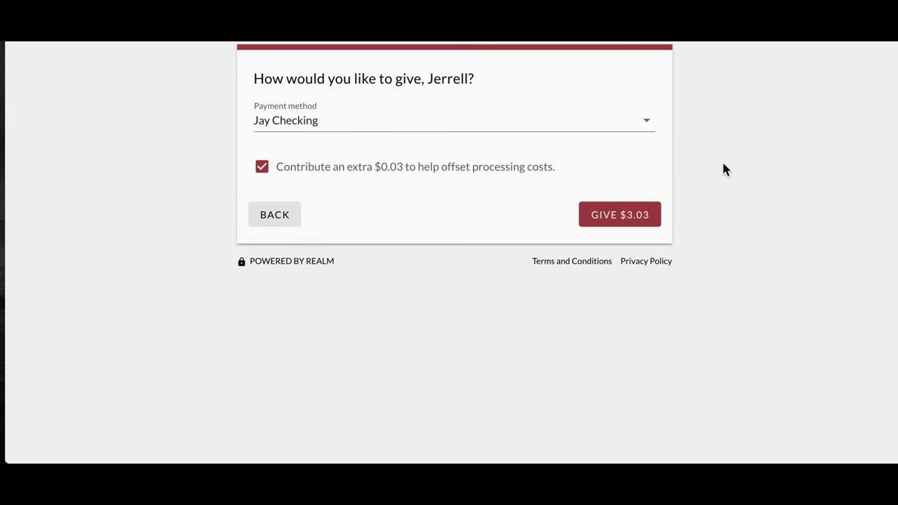
left_click(627, 224)
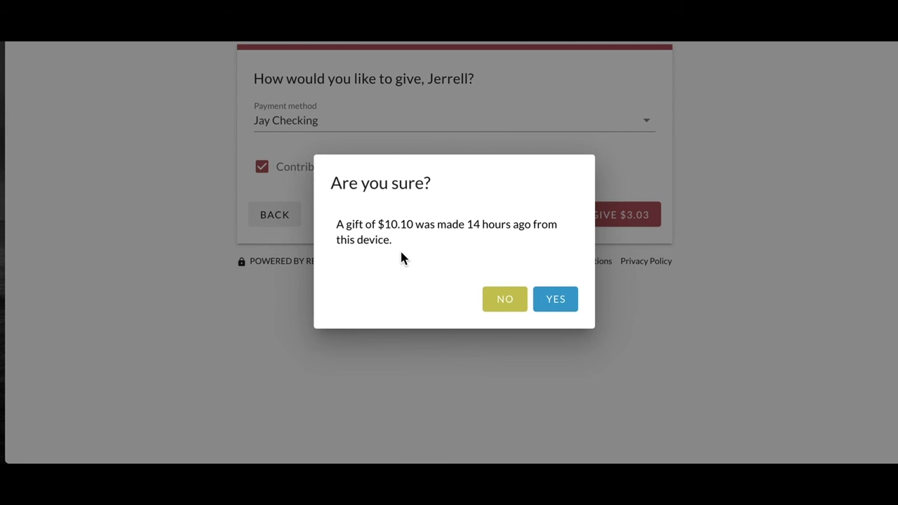
left_click(556, 300)
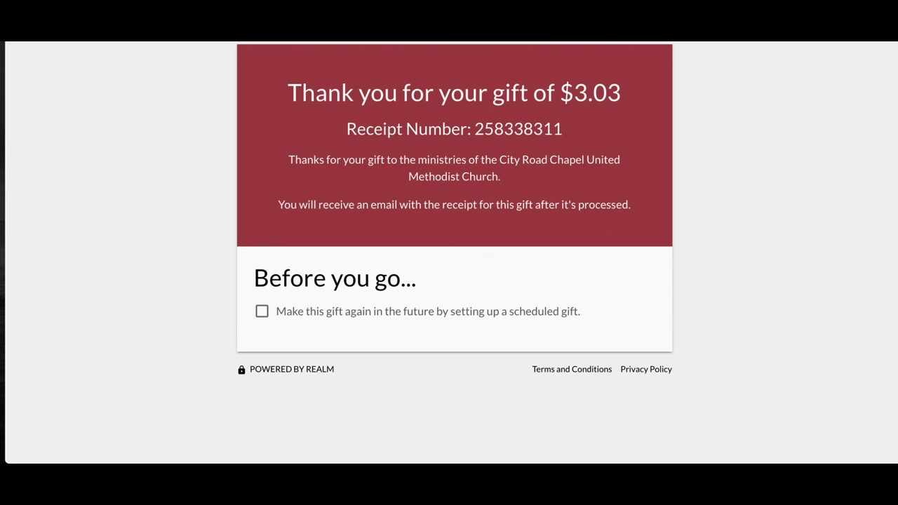
- Return to the church's giving page, open the Help Fund donation form and dismiss its recent-gift notice to view the form
key("ctrl+w")
scroll(376, 294, "down", 3)
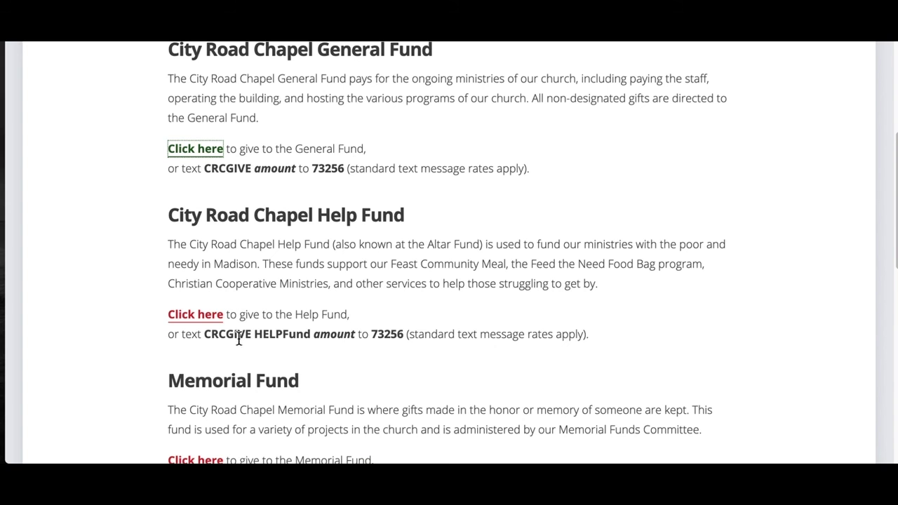
left_click(203, 317)
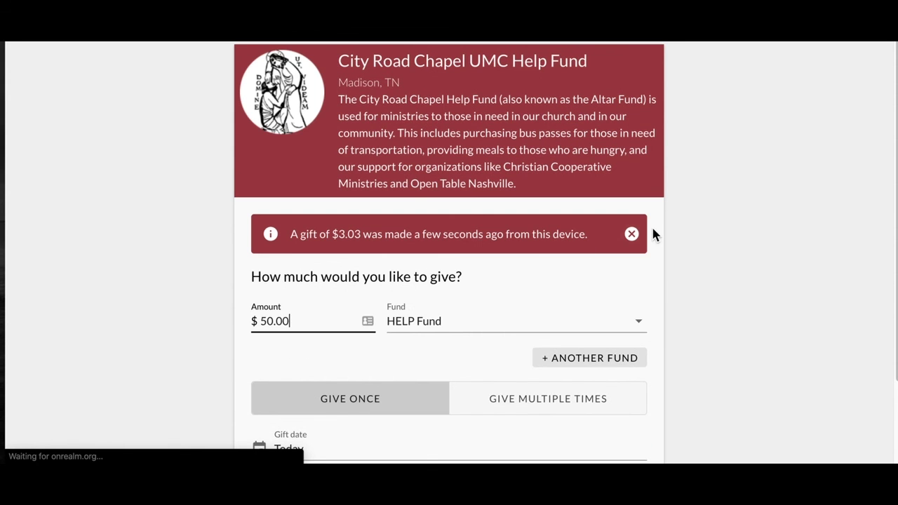
left_click(632, 234)
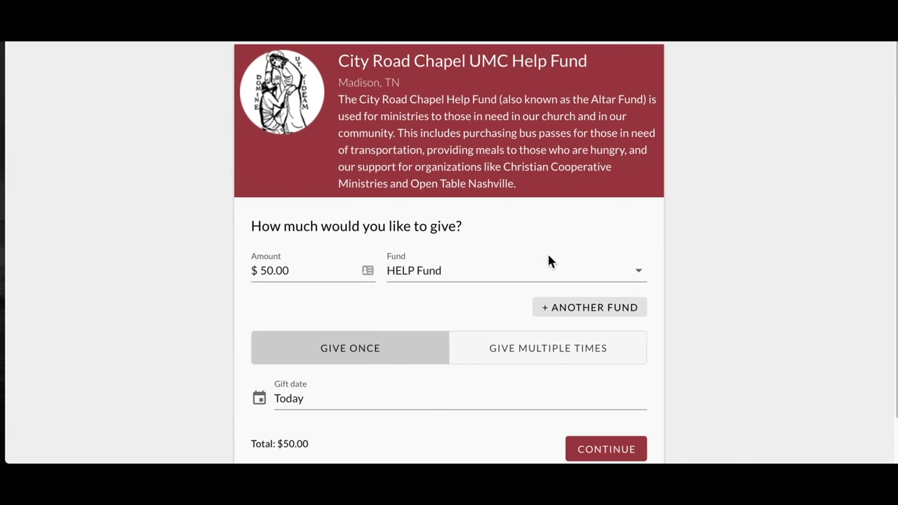
scroll(495, 281, "down", 1)
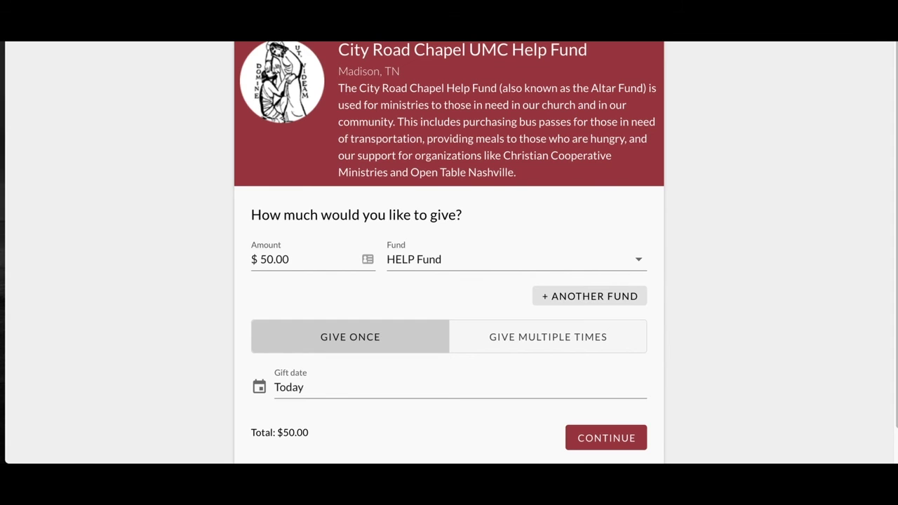
- Go back to the giving page, open the Memorial Fund donation form and dismiss its recent-gift notice
key("alt+Left")
scroll(481, 276, "down", 3)
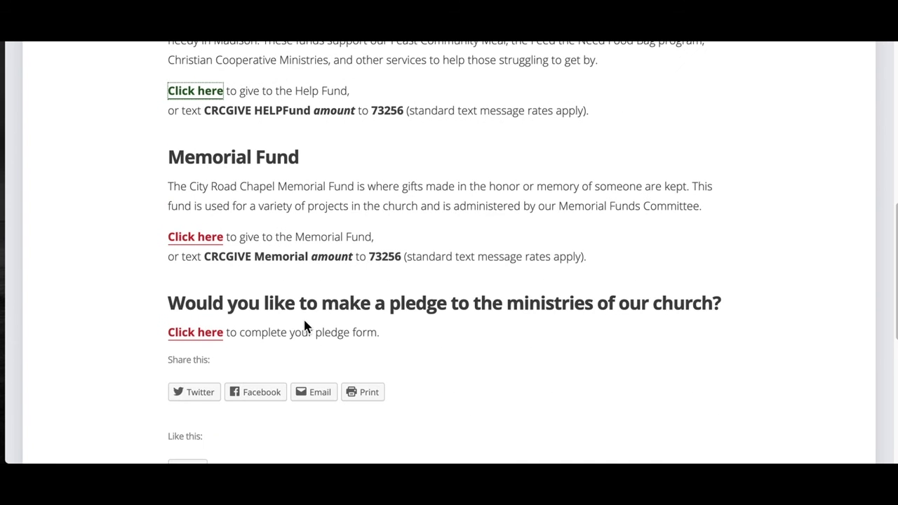
left_click(201, 241)
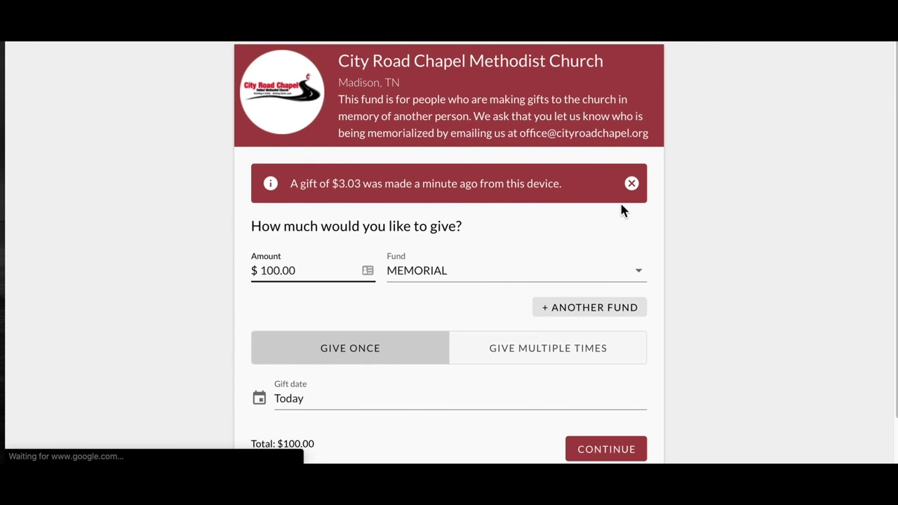
left_click(632, 184)
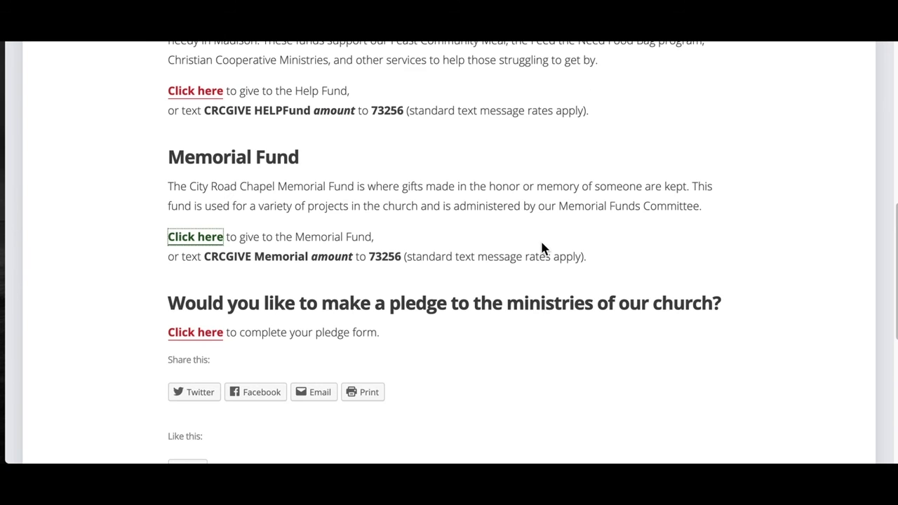
- Return from the giving page to the church website's home page
scroll(536, 248, "up", 10)
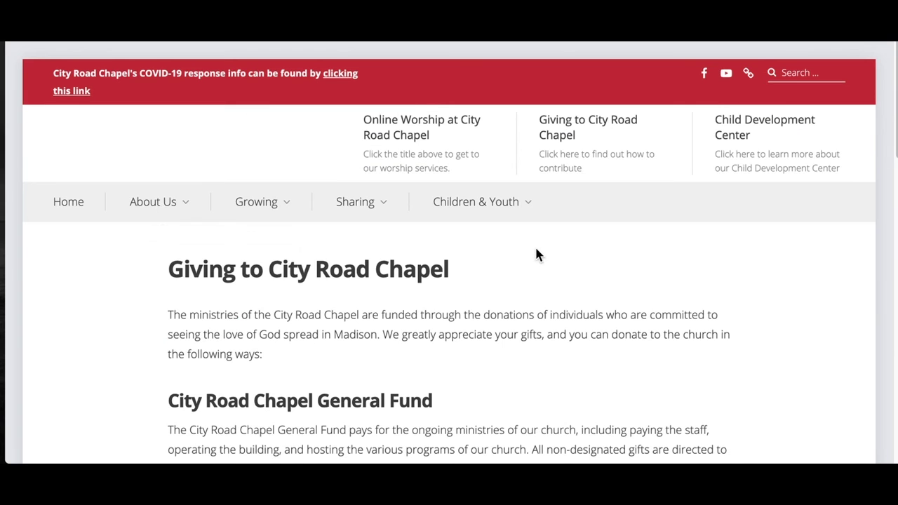
left_click(81, 210)
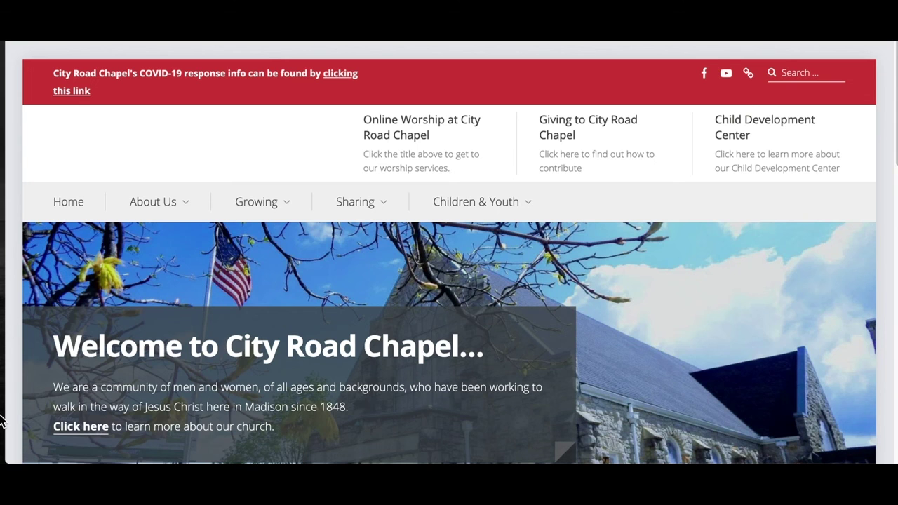
scroll(398, 351, "down", 1)
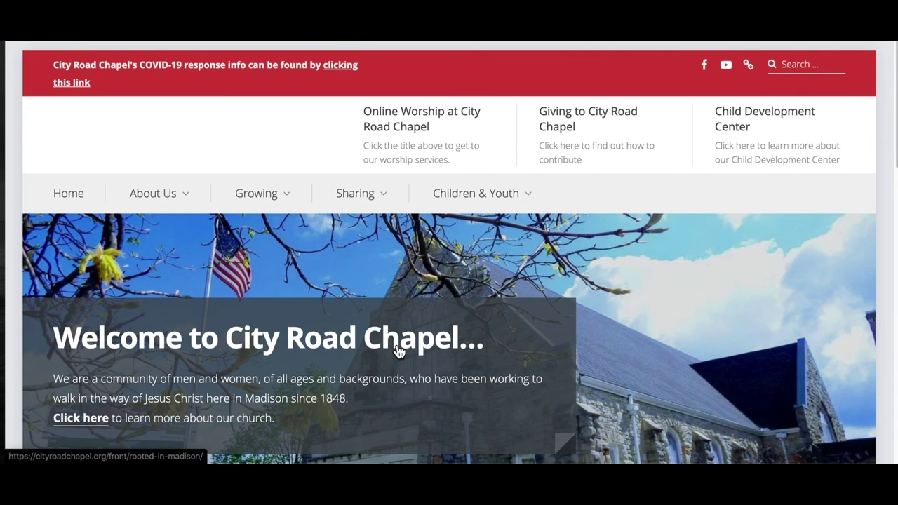
scroll(398, 351, "down", 1)
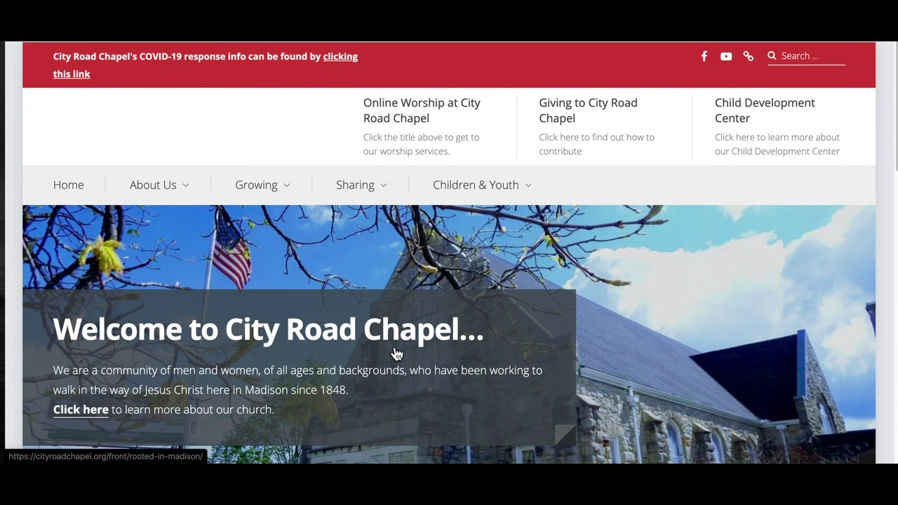